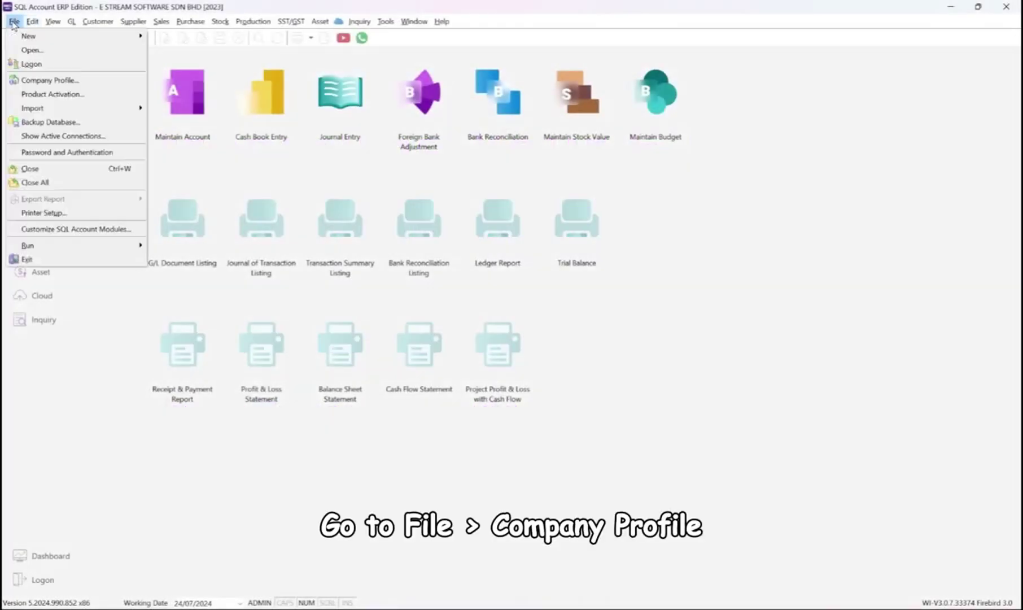
Fill in the company profile's registration numbers and TIN on the MyInvois tab via the Reg. No lookup.
{"action": "left_click", "coordinate": [25, 80]}
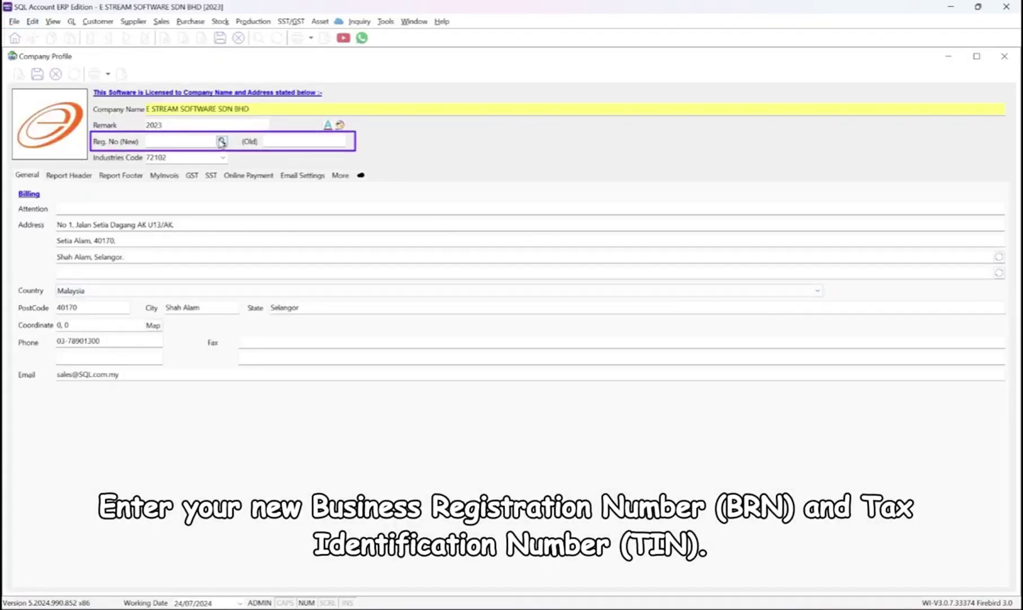
{"action": "left_click", "coordinate": [164, 175]}
{"action": "left_click", "coordinate": [221, 141]}
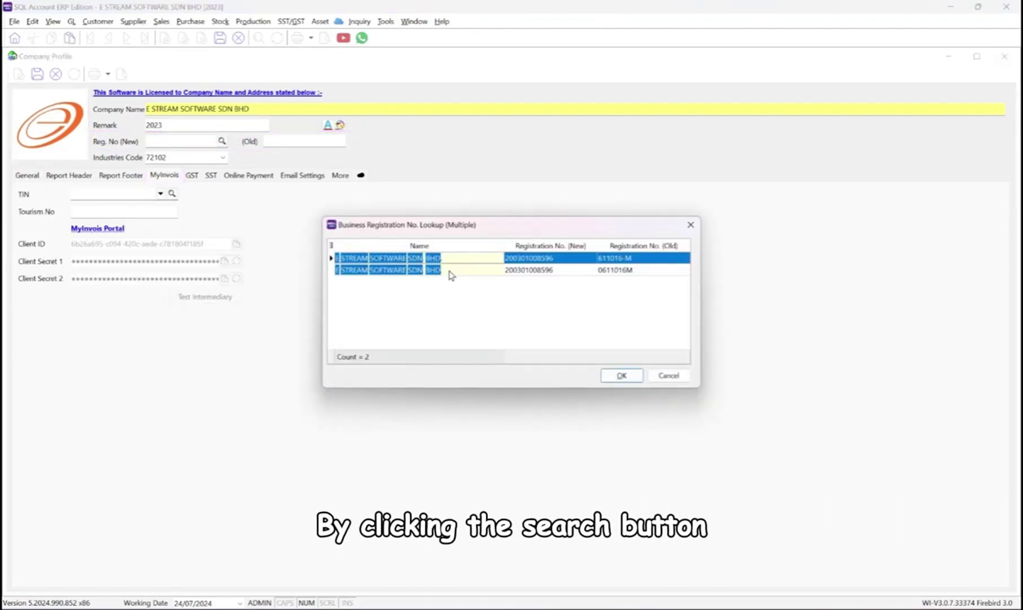
{"action": "left_click", "coordinate": [617, 374]}
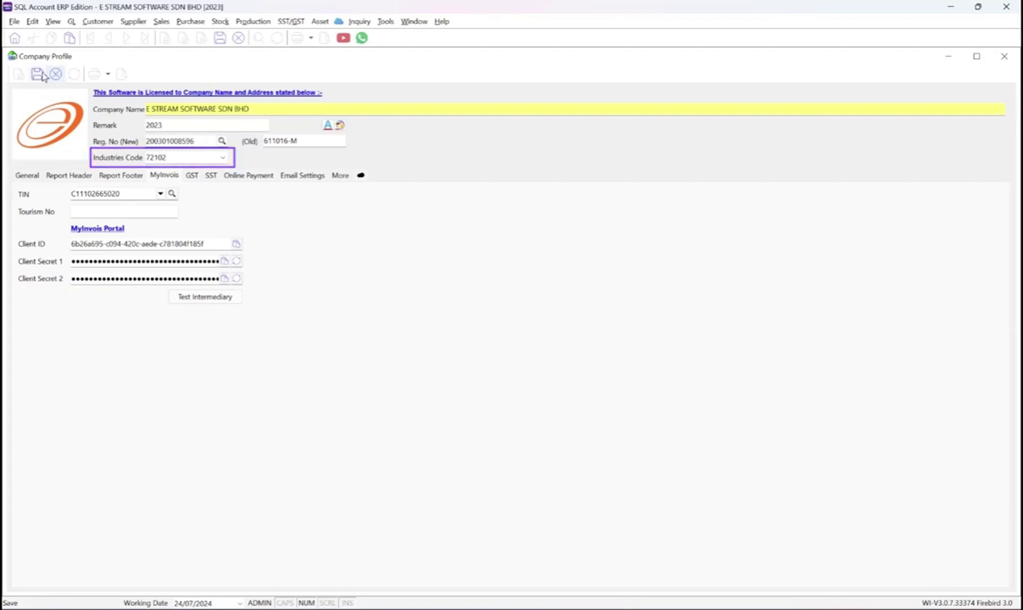
Confirm Malaysia as the billing country, save the company profile, and review its SST fields.
{"action": "left_click", "coordinate": [28, 175]}
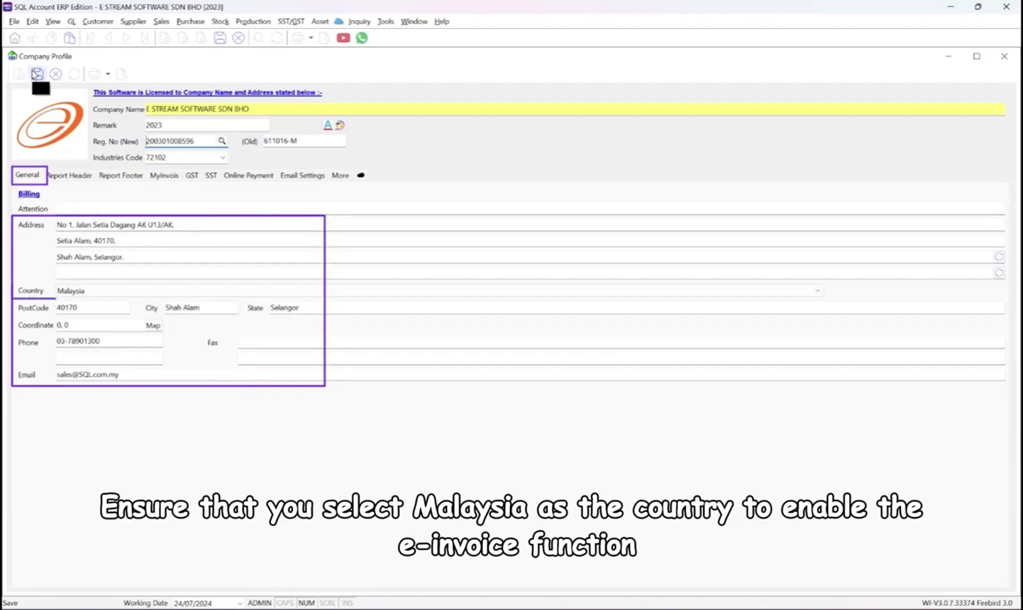
{"action": "left_click", "coordinate": [37, 74]}
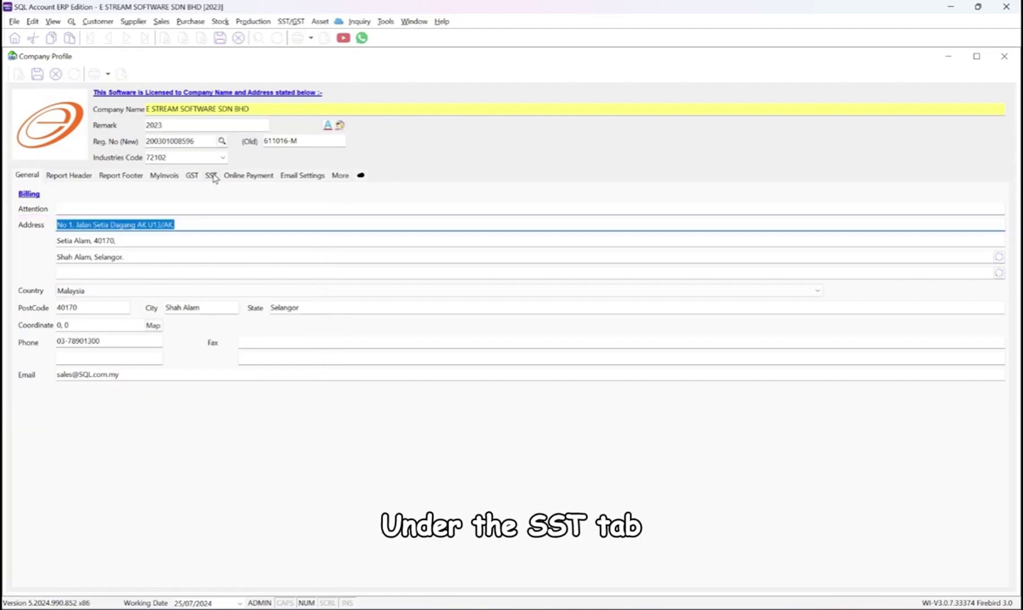
{"action": "left_click", "coordinate": [212, 176]}
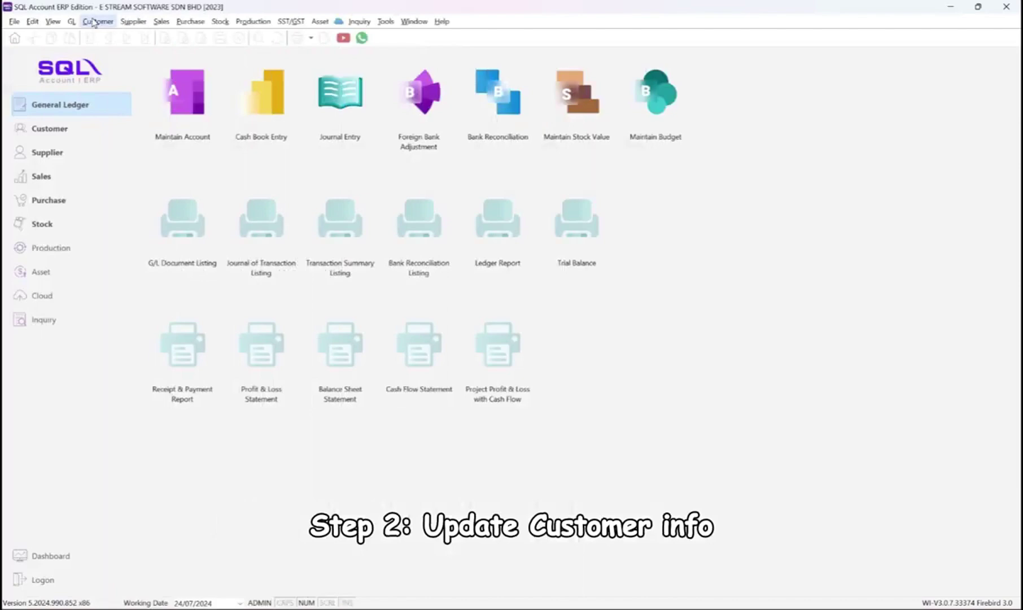
Run TIN Lookup from the Maintain Customer list to fetch BRNs and TINs for all 16 customers.
{"action": "left_click", "coordinate": [93, 23]}
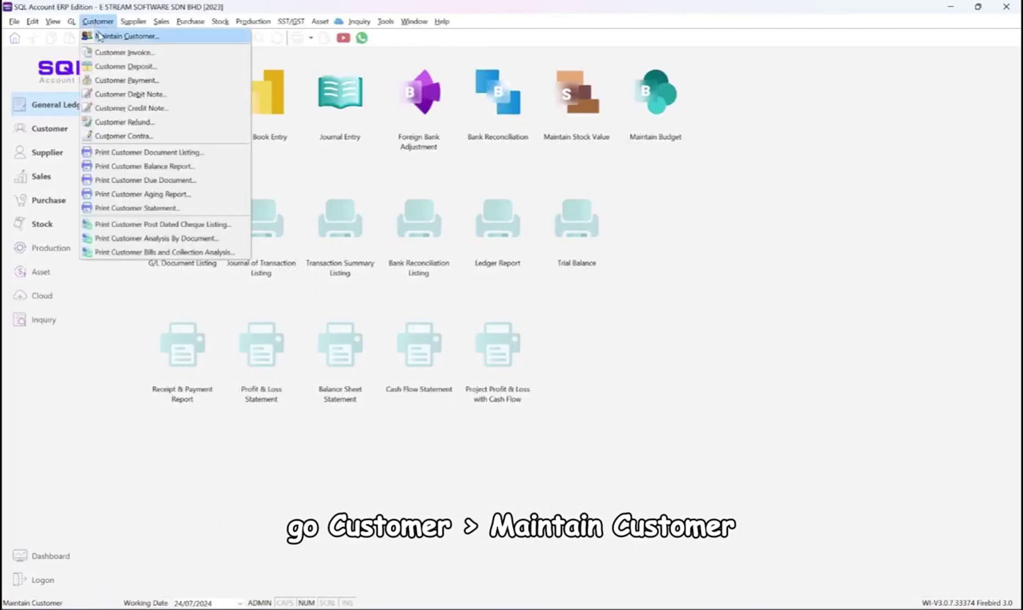
{"action": "left_click", "coordinate": [116, 35]}
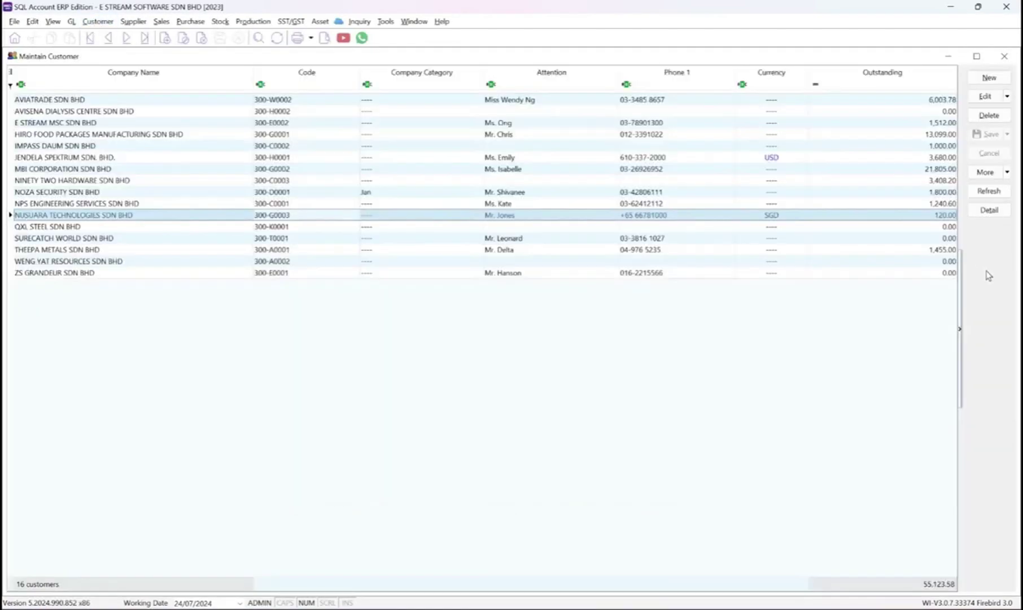
{"action": "right_click", "coordinate": [988, 275]}
{"action": "left_click", "coordinate": [966, 317]}
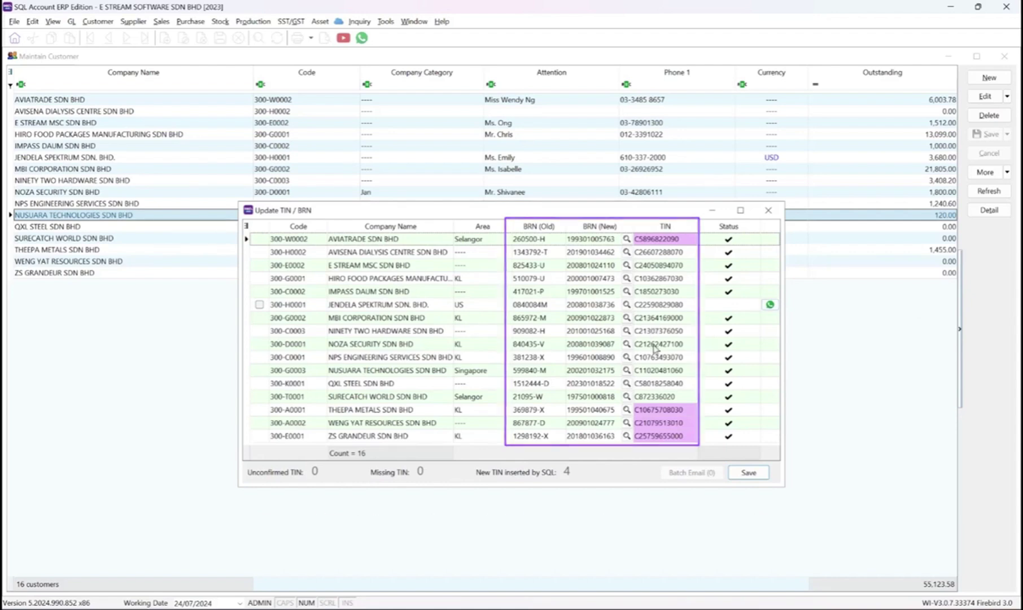
Save the updated customer TIN/BRN list, then review E STREAM MSC SDN BHD's BRN ID type and TIN options.
{"action": "left_click", "coordinate": [747, 473]}
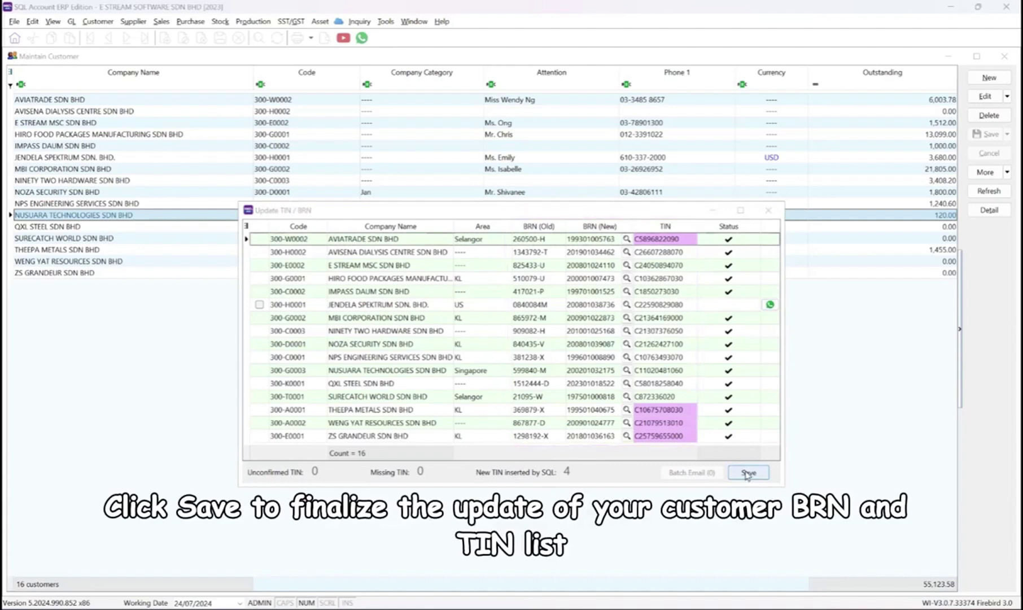
{"action": "left_click", "coordinate": [585, 329]}
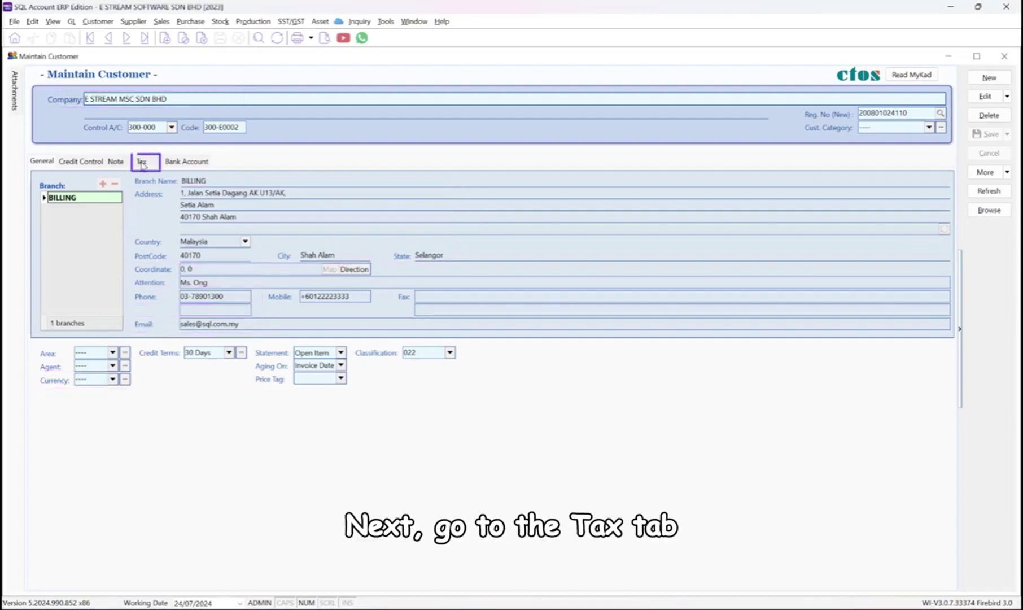
{"action": "left_click", "coordinate": [141, 163]}
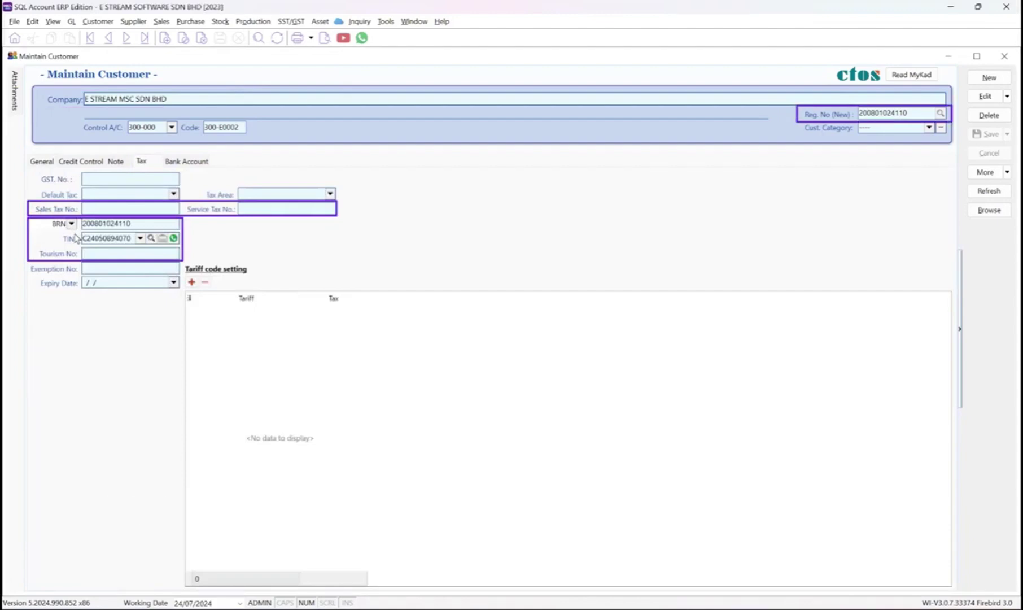
{"action": "left_click", "coordinate": [72, 223]}
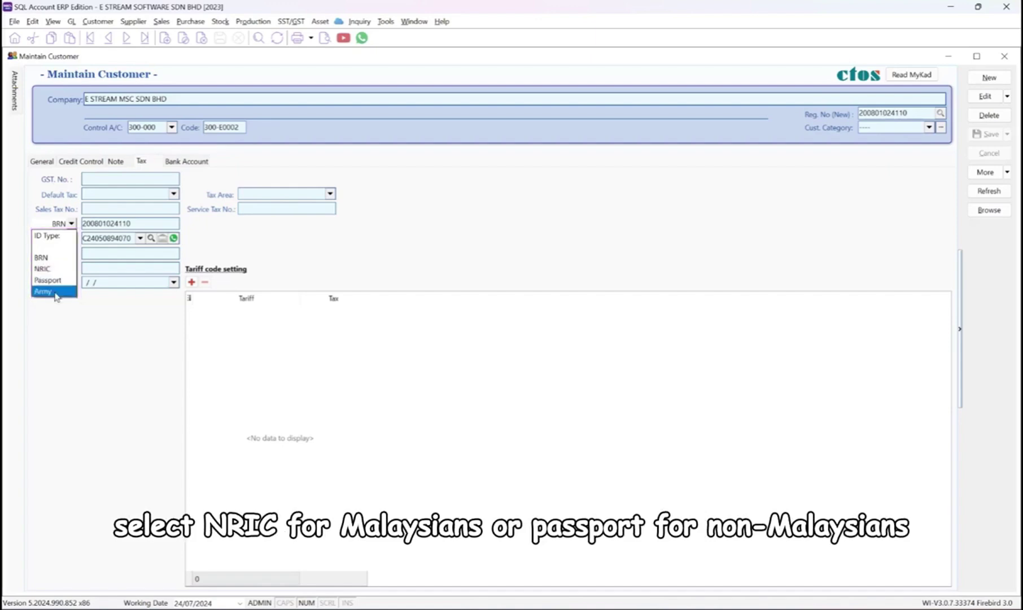
{"action": "left_click", "coordinate": [129, 222]}
{"action": "left_click", "coordinate": [140, 238]}
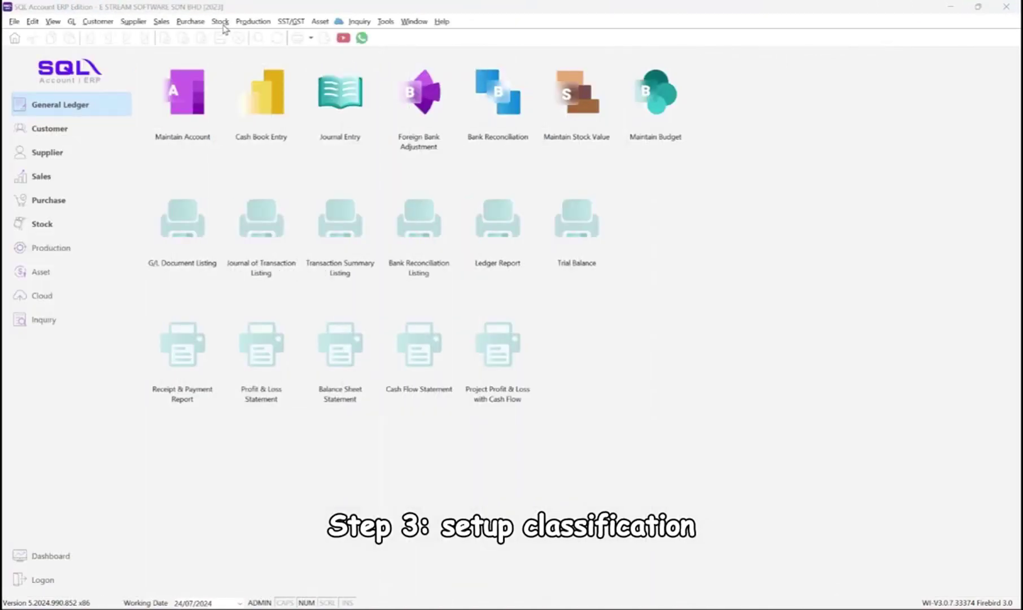
Set stock item BOM-01/Black's classification to 022 (Others), save it, and return to the item list.
{"action": "left_click", "coordinate": [223, 25]}
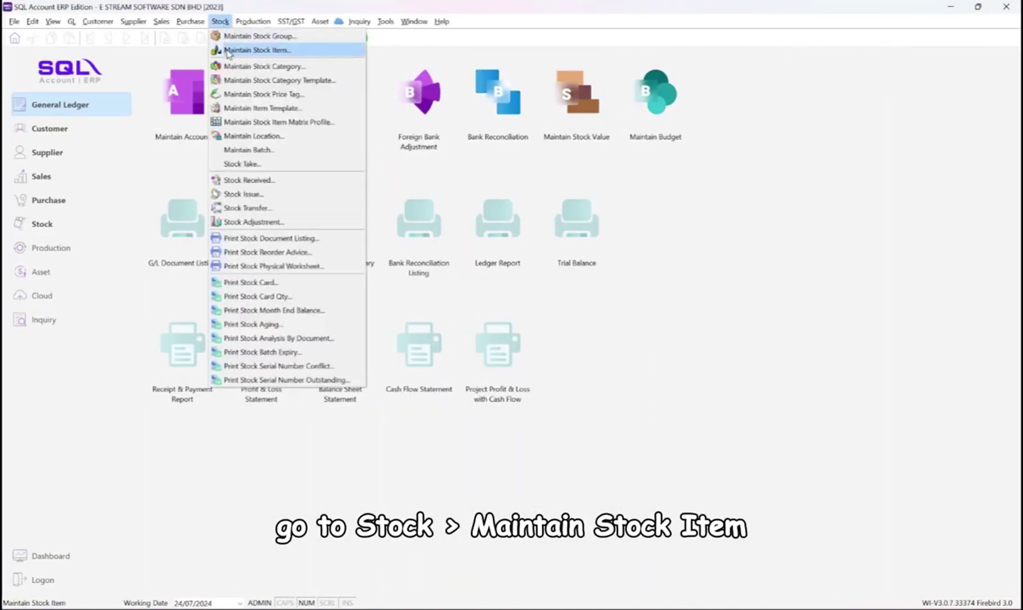
{"action": "left_click", "coordinate": [228, 51]}
{"action": "left_click", "coordinate": [988, 191]}
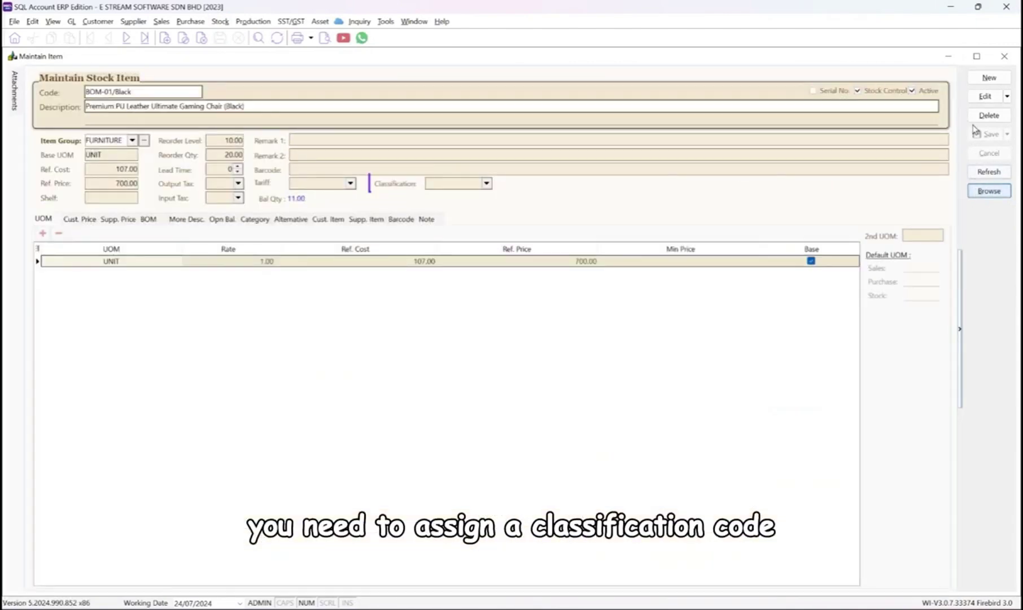
{"action": "left_click", "coordinate": [984, 96]}
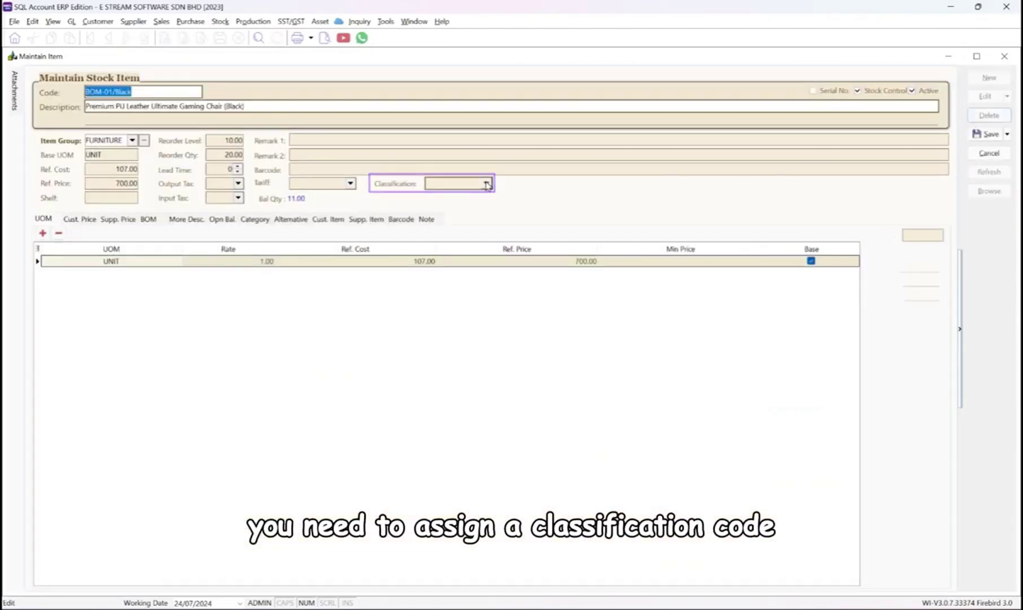
{"action": "left_click", "coordinate": [487, 185]}
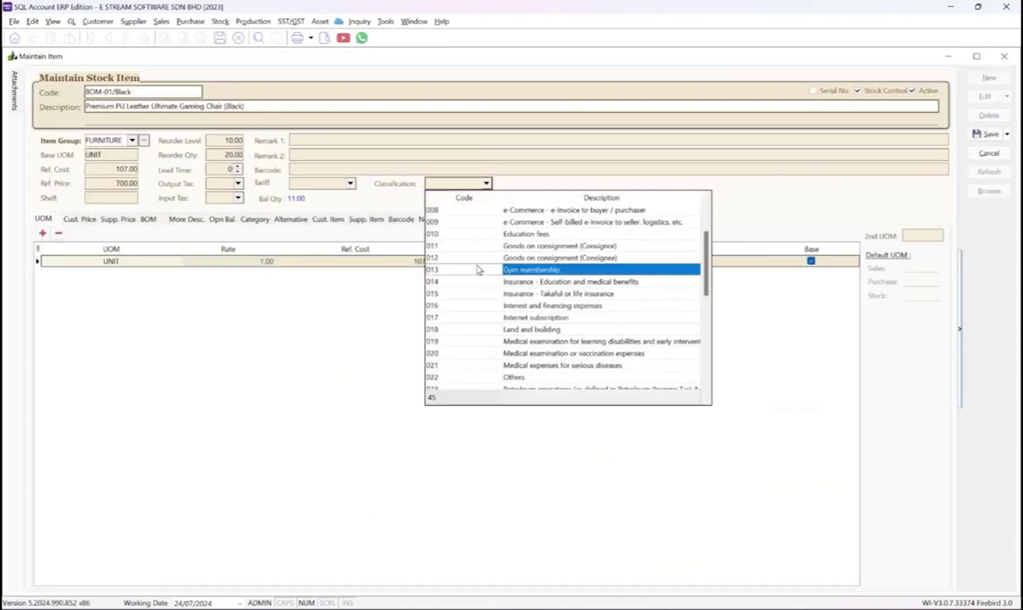
{"action": "left_click", "coordinate": [489, 377]}
{"action": "left_click", "coordinate": [983, 138]}
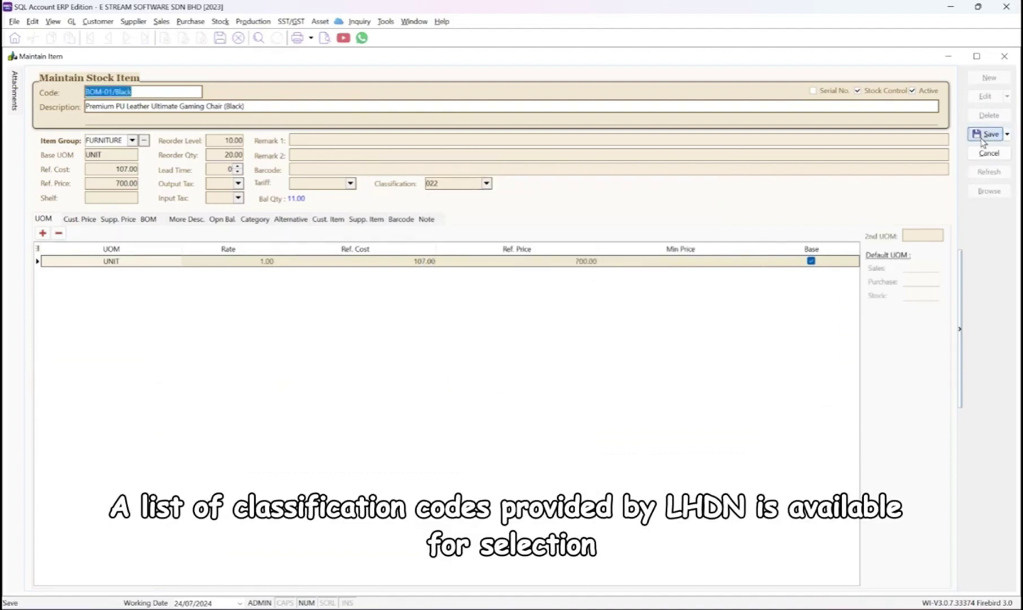
{"action": "left_click", "coordinate": [988, 191]}
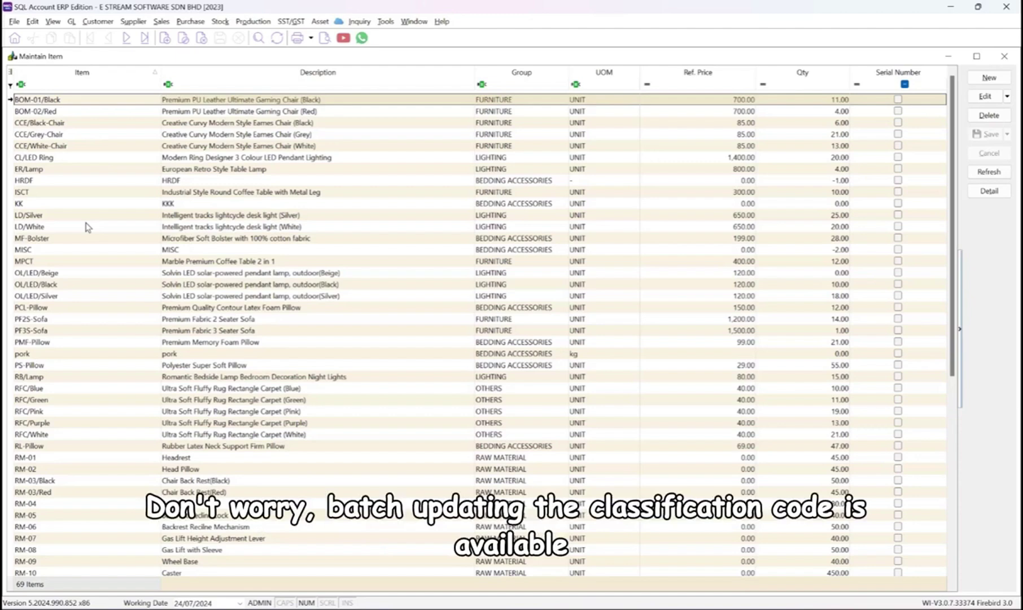
Batch-set classification 022 on the 28 items LD/White through RM-07, then show the Classification column.
{"action": "left_click", "coordinate": [86, 226]}
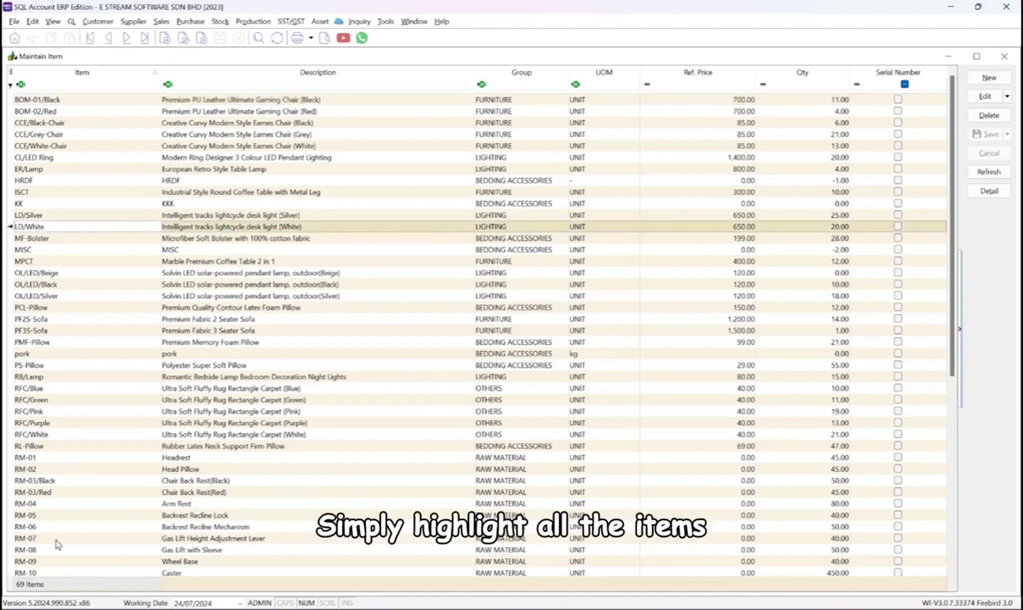
{"action": "left_click", "coordinate": [55, 539], "text": "shift"}
{"action": "right_click", "coordinate": [591, 331]}
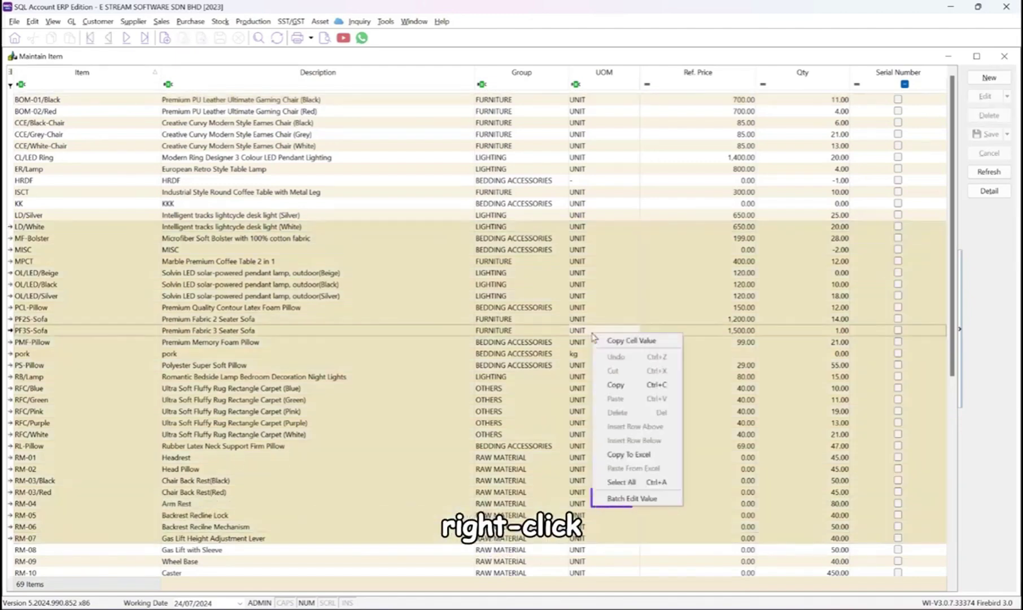
{"action": "left_click", "coordinate": [637, 496]}
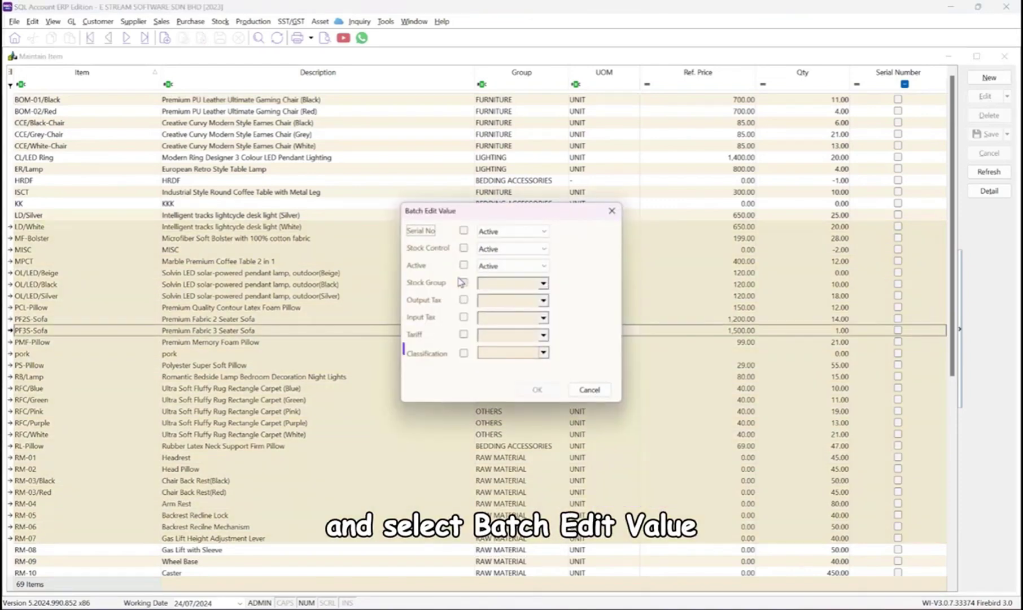
{"action": "left_click", "coordinate": [464, 353]}
{"action": "left_click", "coordinate": [543, 353]}
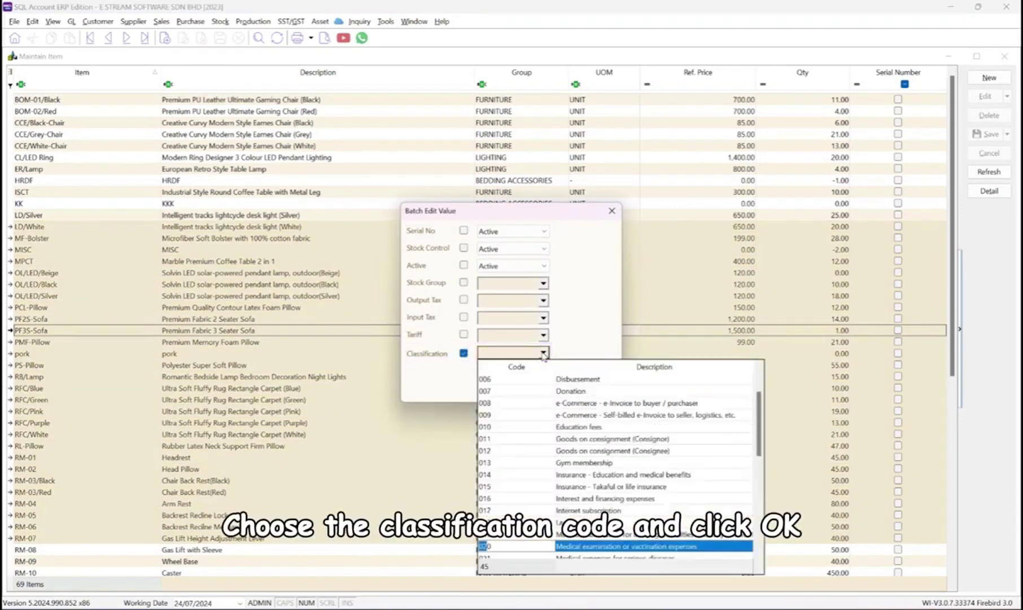
{"action": "left_click", "coordinate": [508, 433]}
{"action": "left_click", "coordinate": [536, 390]}
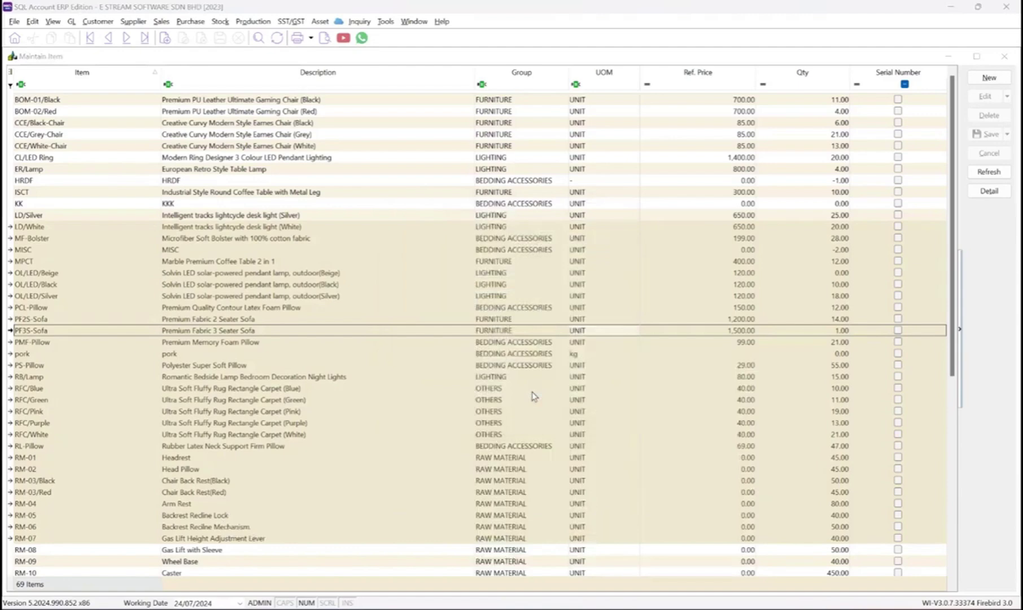
{"action": "left_click", "coordinate": [542, 331]}
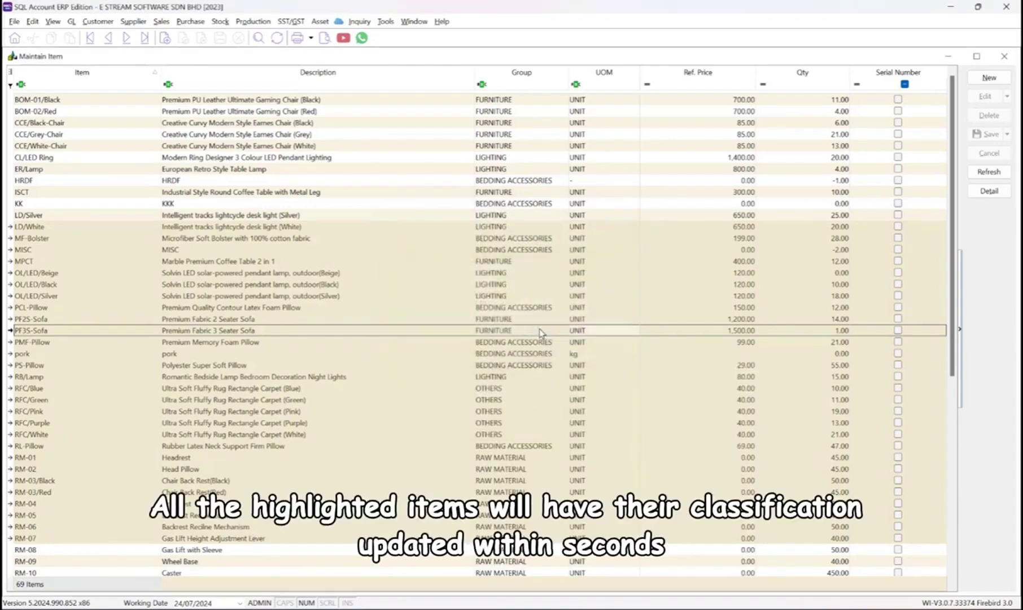
{"action": "left_click", "coordinate": [596, 330]}
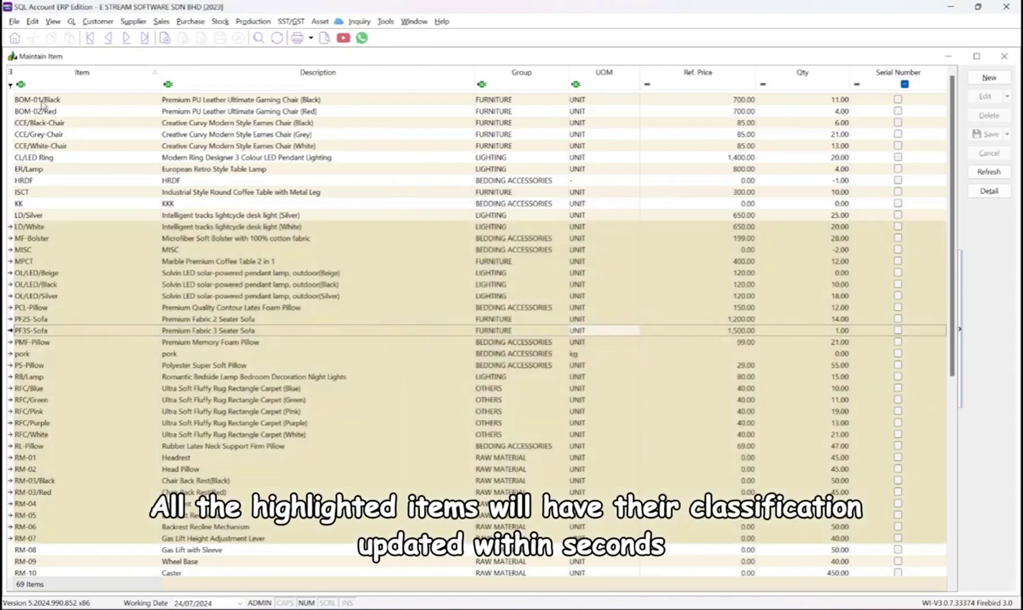
{"action": "left_click", "coordinate": [10, 72]}
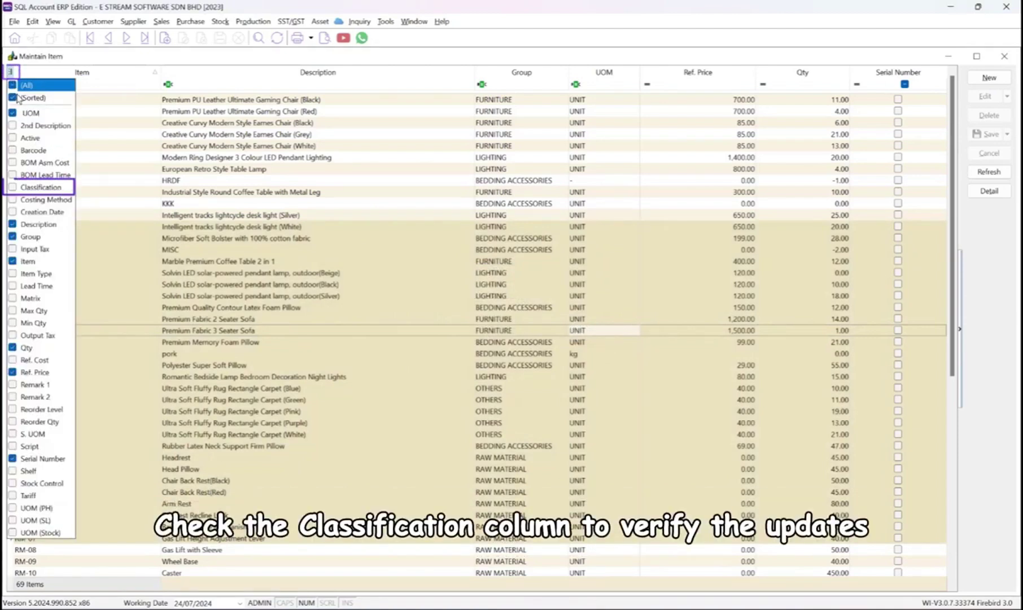
{"action": "left_click", "coordinate": [13, 187]}
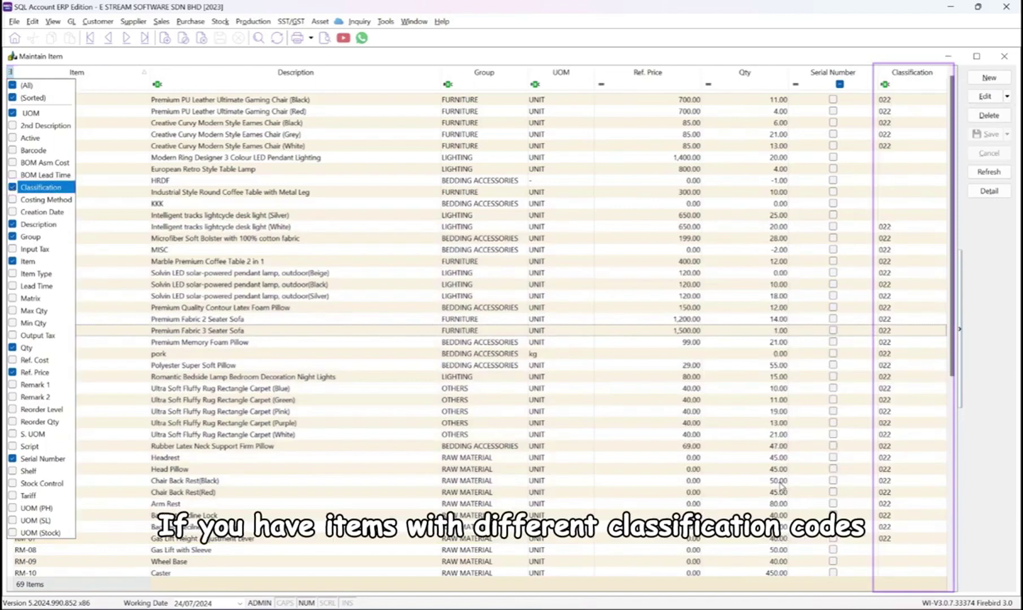
Close the item list and look up registration numbers for a company named 'ELECTRIC'.
{"action": "left_click", "coordinate": [1010, 58]}
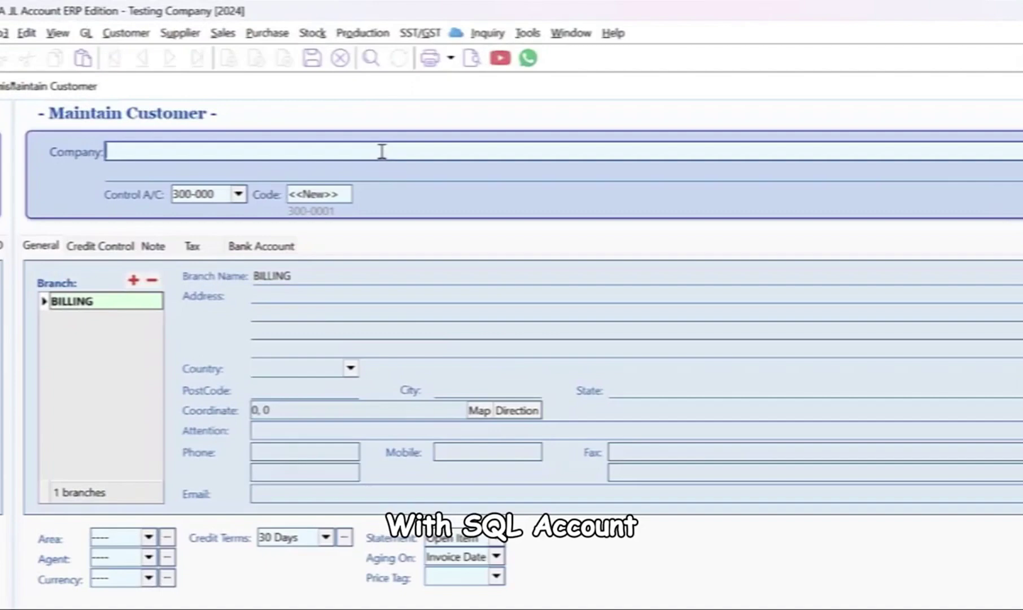
{"action": "type", "text": "ELECTRIC"}
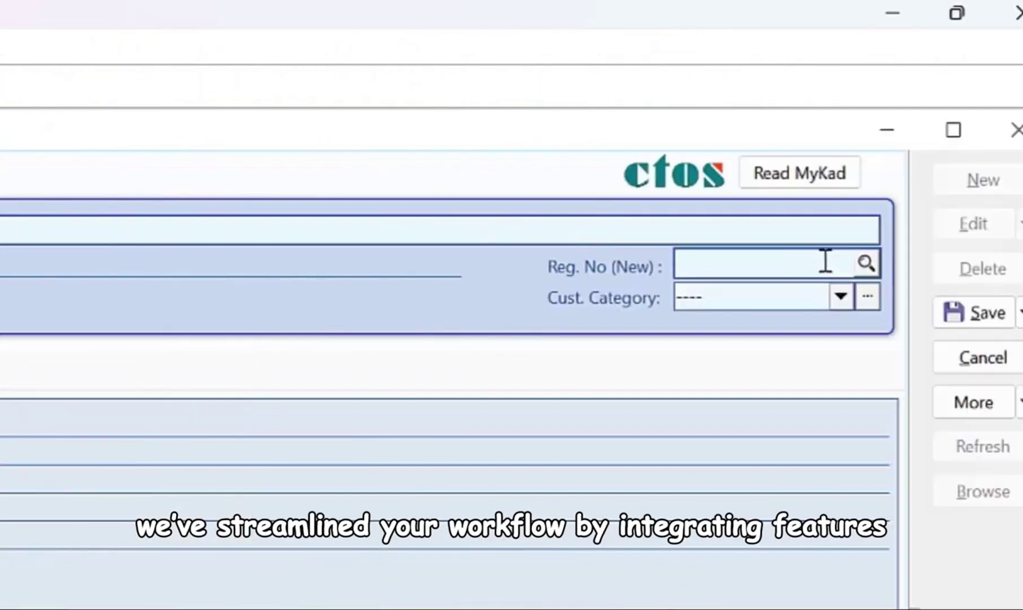
{"action": "left_click", "coordinate": [865, 261]}
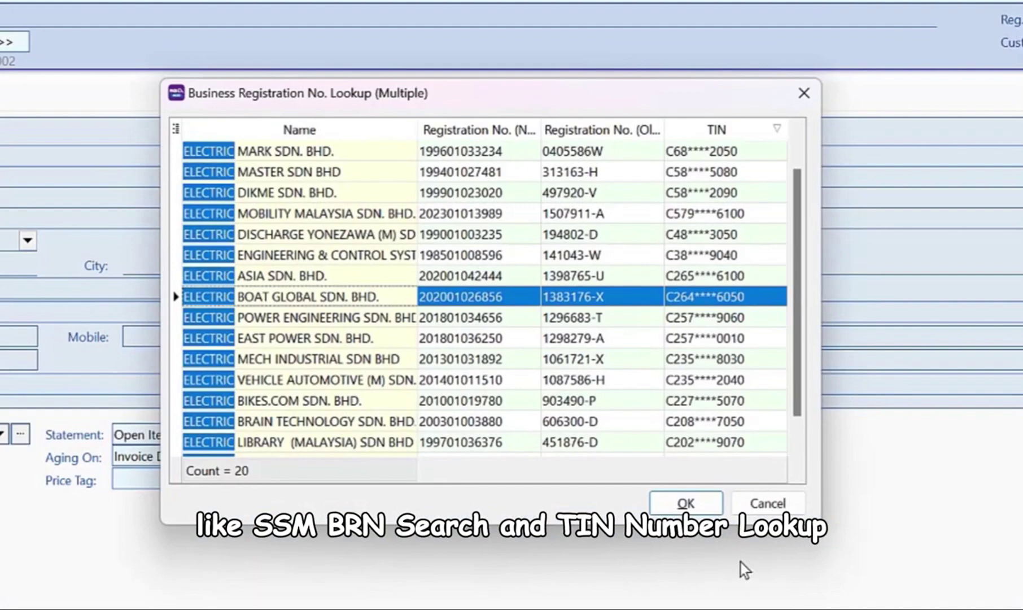
{"action": "left_click", "coordinate": [768, 505]}
Search registration number and TIN matches for the company 'SUNSURIA'.
{"action": "type", "text": "SUNSURIA"}
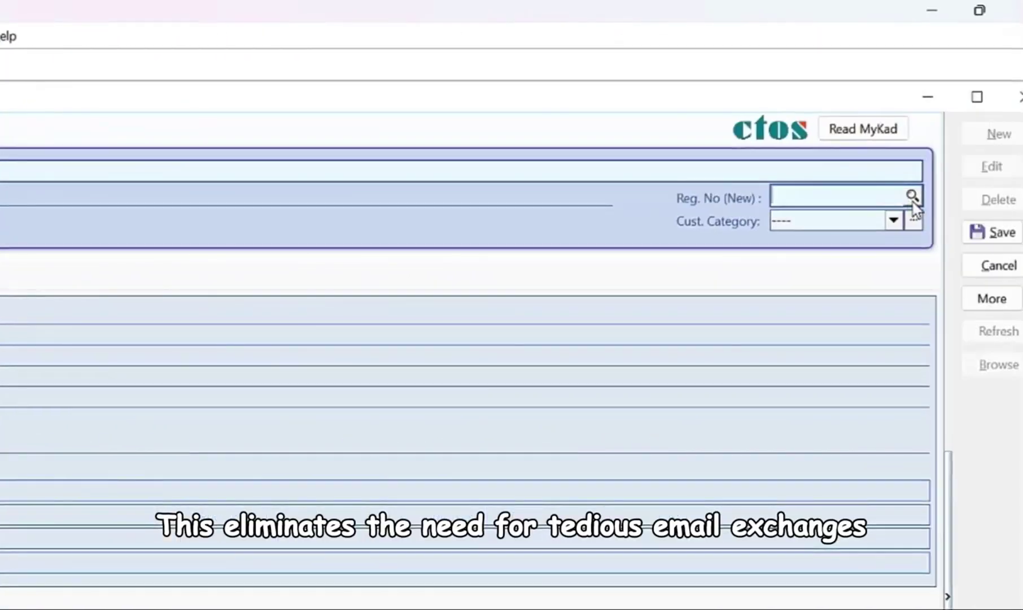
{"action": "left_click", "coordinate": [913, 197]}
{"action": "left_click_drag", "start_coordinate": [875, 276], "coordinate": [872, 341]}
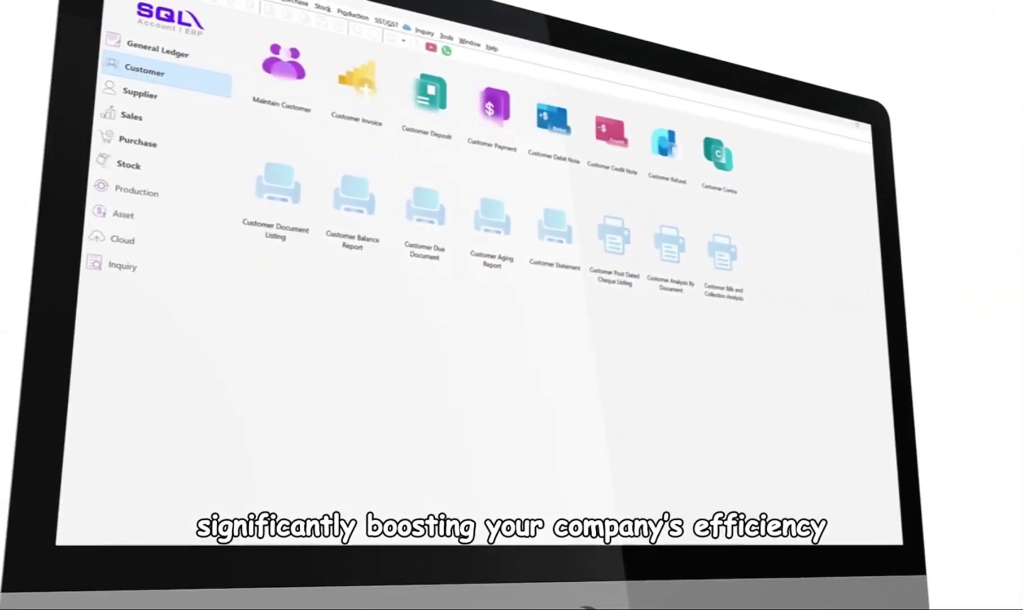